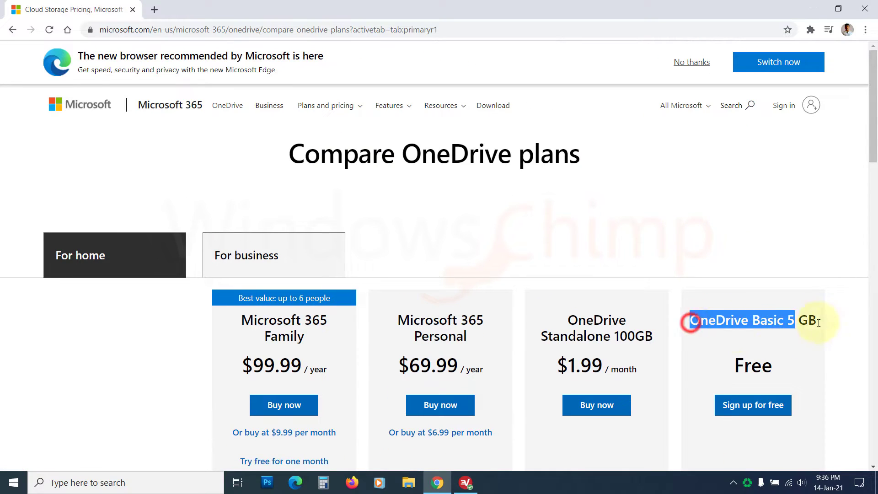
Review the free OneDrive Basic 5 GB plan among the Microsoft 365 plan cards, then close Chrome.
{"action": "left_click_drag", "start_coordinate": [818, 323], "coordinate": [822, 322]}
{"action": "scroll", "coordinate": [774, 348], "scroll_direction": "down", "scroll_amount": 20}
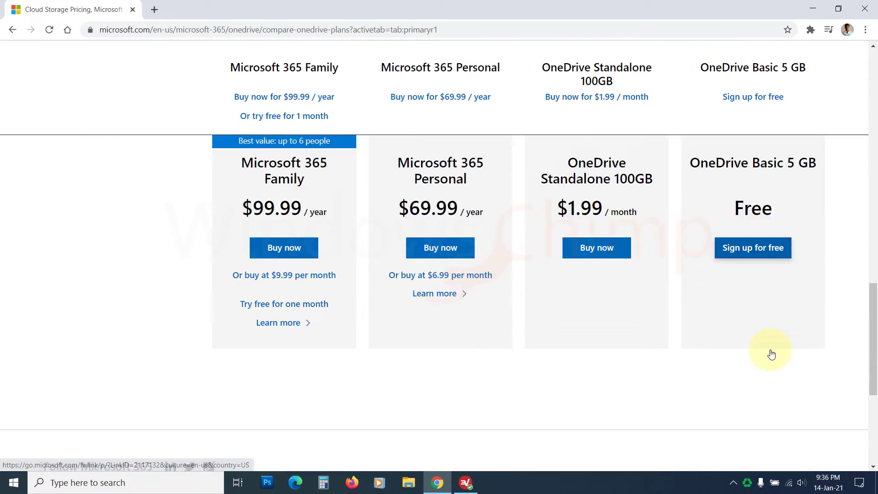
{"action": "scroll", "coordinate": [772, 352], "scroll_direction": "up", "scroll_amount": 1}
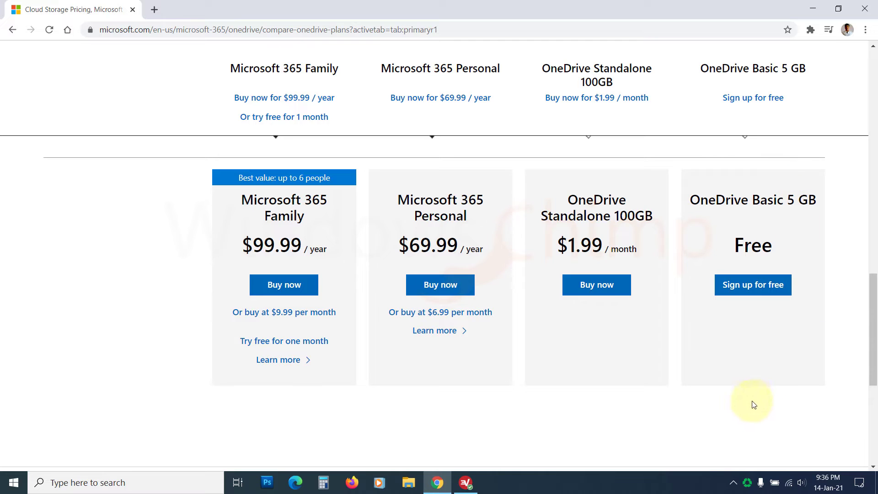
{"action": "left_click", "coordinate": [867, 9]}
Launch OneDrive from Start search and sign in with the account e-mail and password.
{"action": "left_click", "coordinate": [145, 480]}
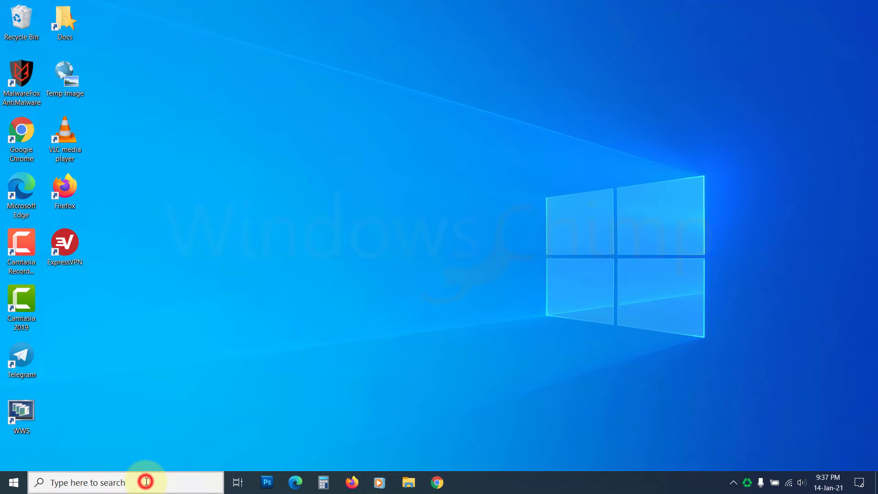
{"action": "type", "text": "onedrive"}
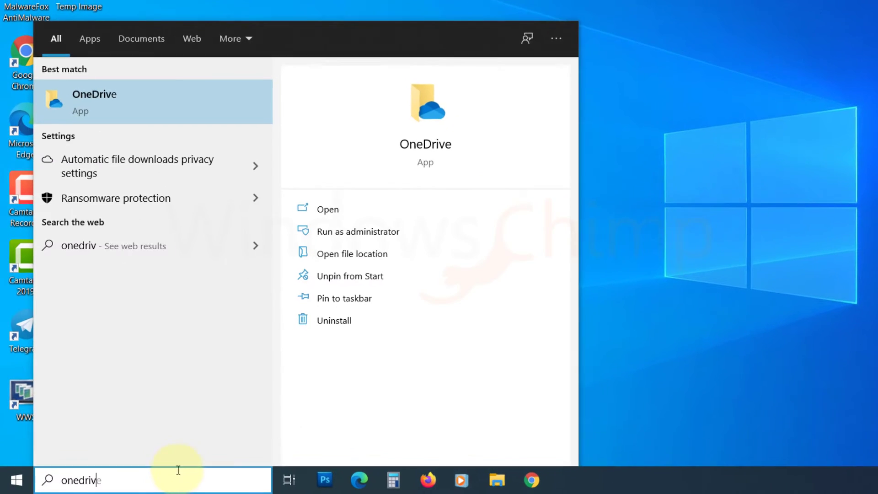
{"action": "left_click", "coordinate": [142, 94]}
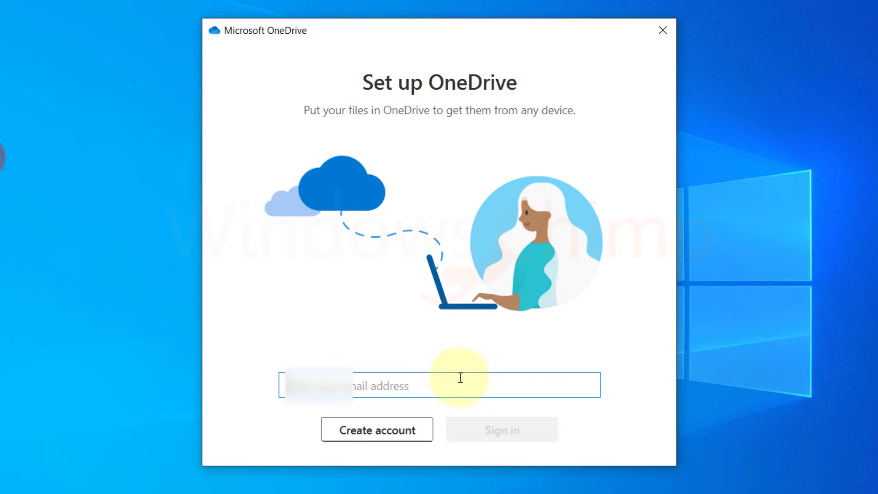
{"action": "type", "text": "user@outlook.com"}
{"action": "key", "text": "Return"}
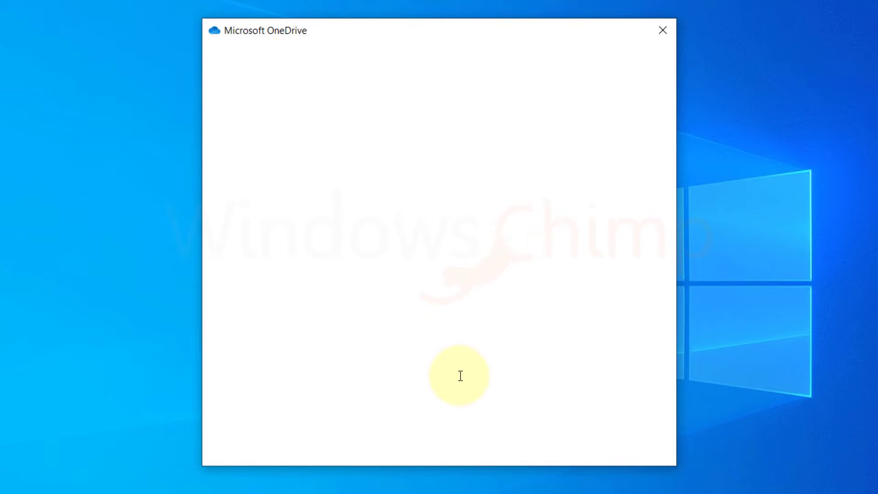
{"action": "type", "text": "*****"}
{"action": "key", "text": "Return"}
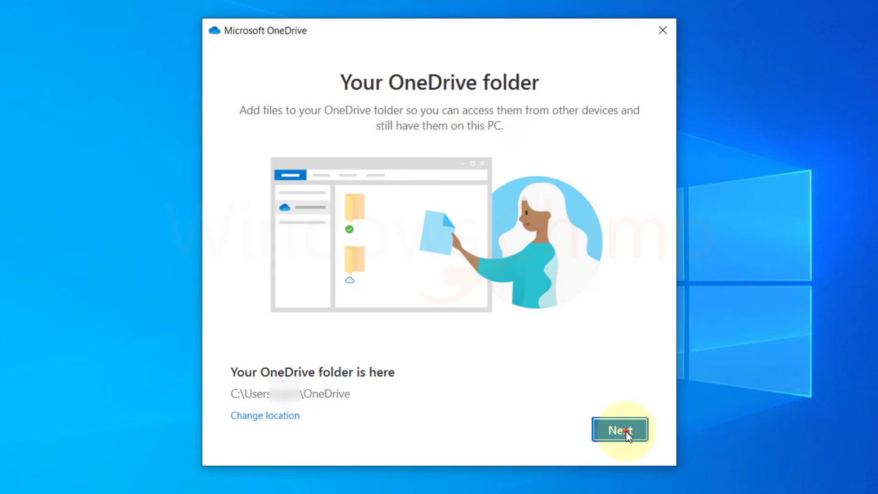
Keep the existing OneDrive folder, back up only Desktop, and skip the mobile app.
{"action": "left_click", "coordinate": [626, 431]}
{"action": "left_click", "coordinate": [413, 332]}
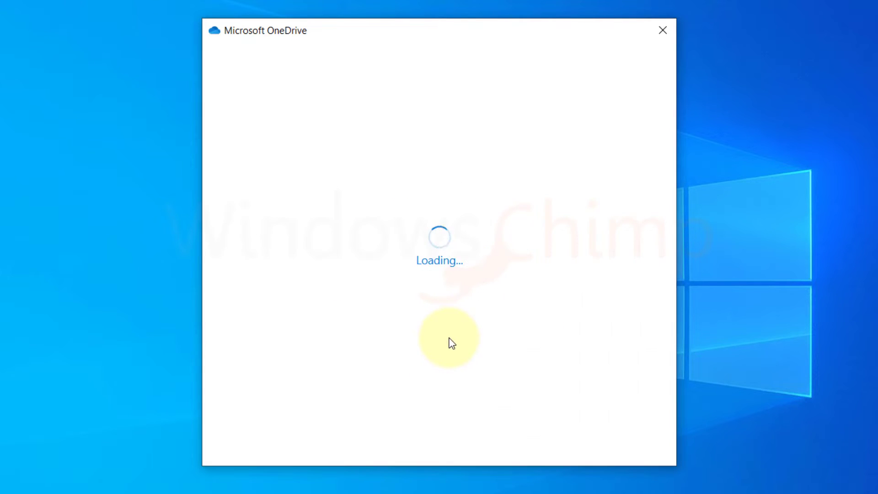
{"action": "left_click", "coordinate": [494, 164]}
{"action": "left_click", "coordinate": [597, 171]}
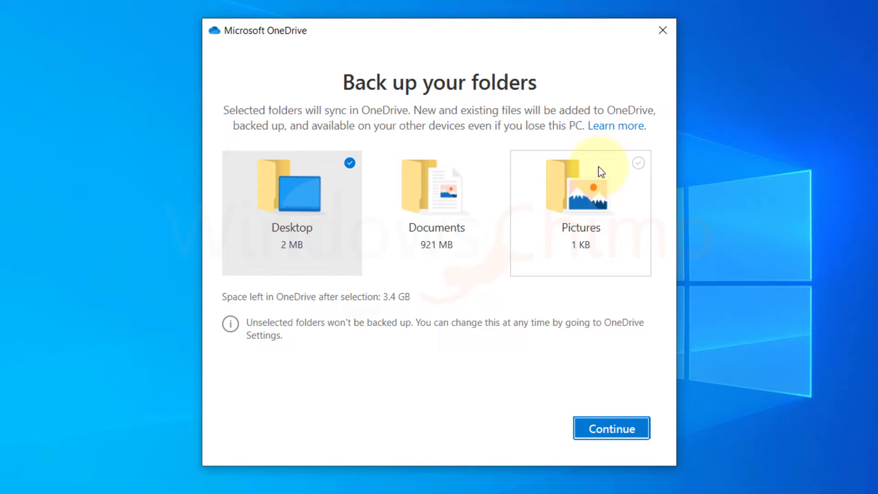
{"action": "left_click", "coordinate": [611, 428]}
{"action": "left_click", "coordinate": [638, 423]}
{"action": "left_click", "coordinate": [616, 430]}
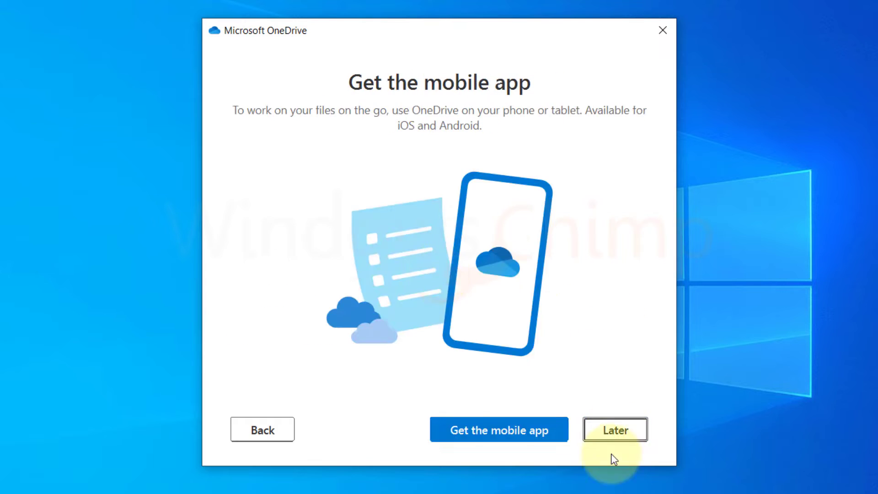
{"action": "left_click", "coordinate": [613, 430]}
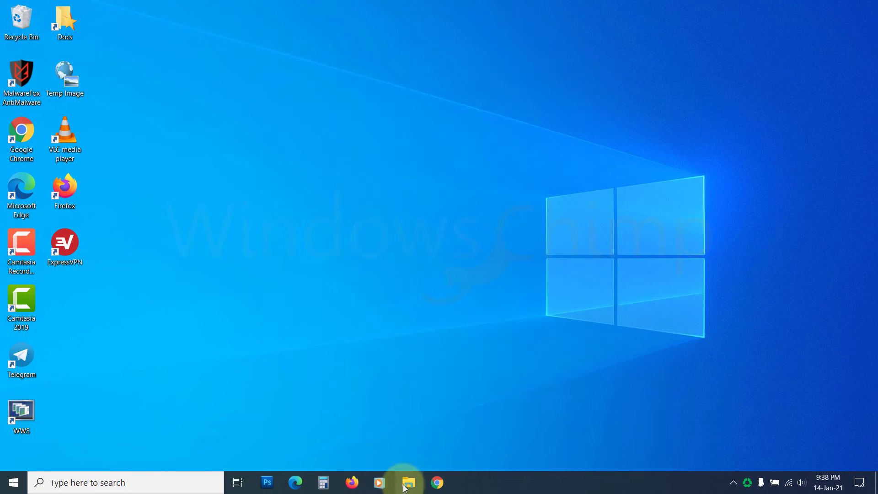
In File Explorer, copy the six images from sync-circular-arrows.png through wifi.png.
{"action": "left_click", "coordinate": [407, 485]}
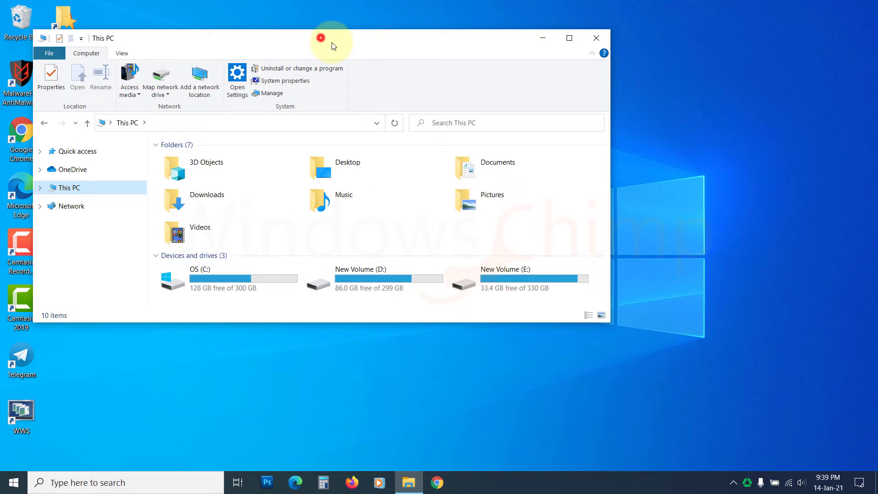
{"action": "left_click_drag", "start_coordinate": [333, 46], "coordinate": [476, 58]}
{"action": "left_click", "coordinate": [221, 182]}
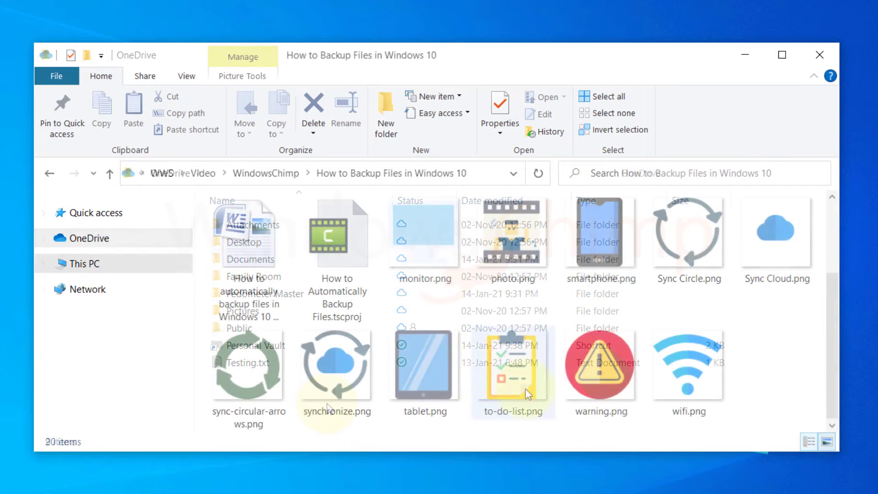
{"action": "left_click_drag", "start_coordinate": [206, 422], "coordinate": [755, 397]}
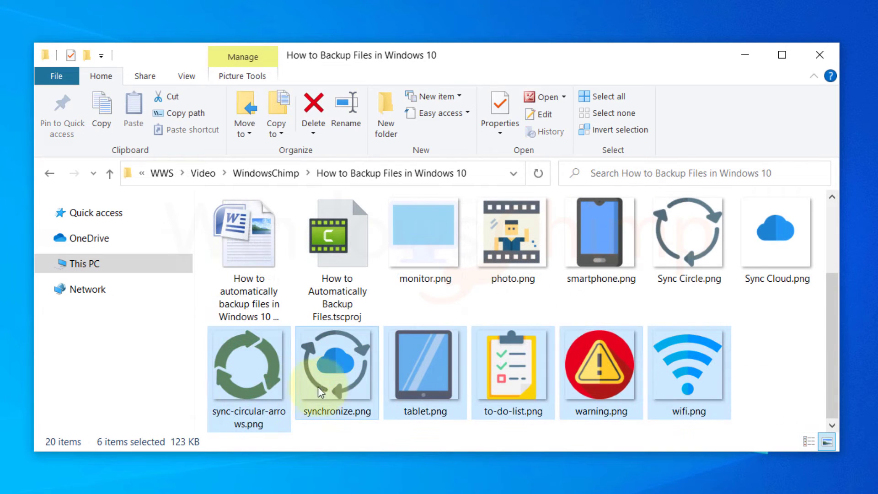
{"action": "right_click", "coordinate": [318, 388]}
{"action": "key", "text": "Escape"}
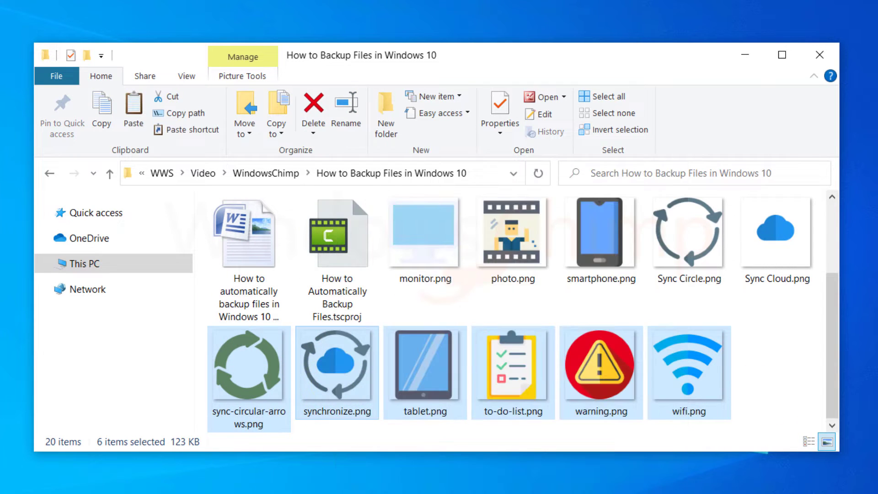
Create a 'New Backup' folder in OneDrive and paste the six images into it.
{"action": "left_click", "coordinate": [108, 243]}
{"action": "right_click", "coordinate": [337, 402]}
{"action": "mouse_move", "coordinate": [363, 367]}
{"action": "left_click", "coordinate": [626, 368]}
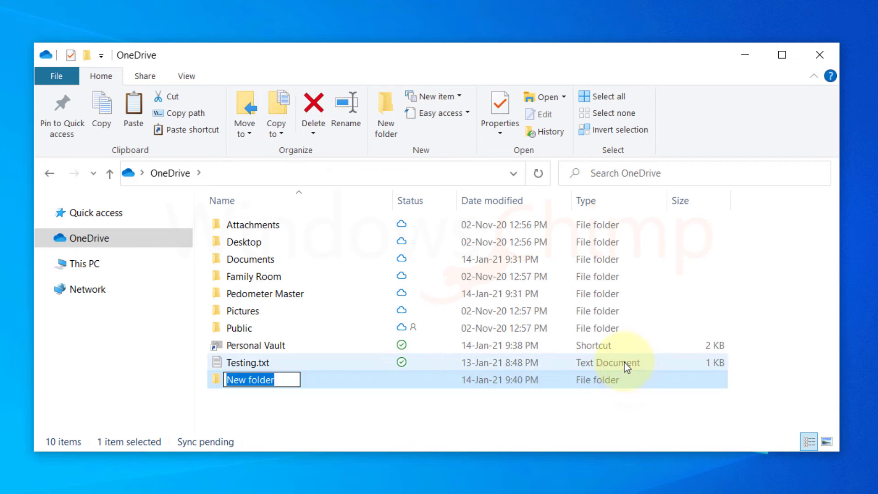
{"action": "type", "text": "New Backup"}
{"action": "key", "text": "Return"}
{"action": "key", "text": "Return"}
{"action": "key", "text": "ctrl+v"}
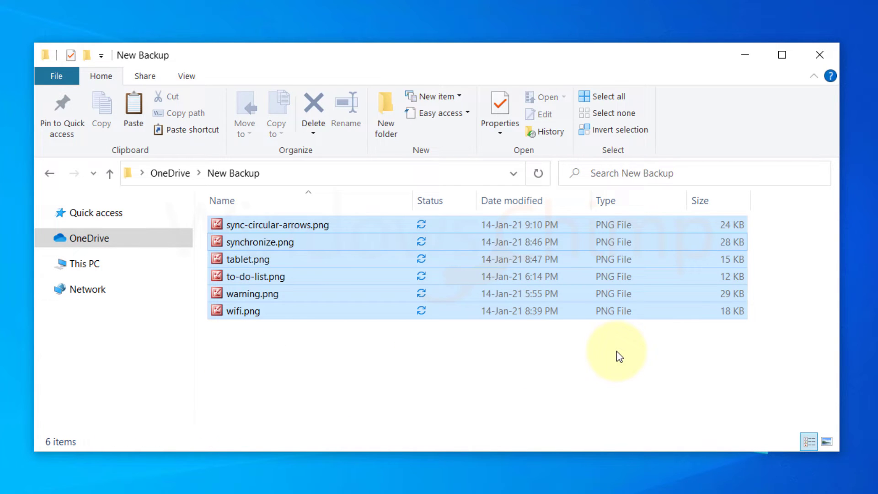
Deselect the six pasted images in the New Backup folder.
{"action": "left_click", "coordinate": [453, 375]}
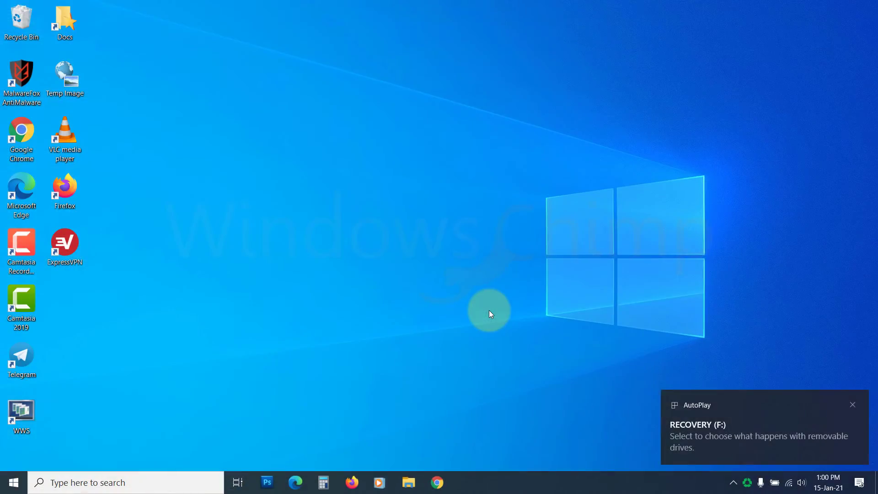
Add RECOVERY (F:) as the File History drive under Update & Security > Backup.
{"action": "left_click", "coordinate": [15, 481]}
{"action": "left_click", "coordinate": [15, 427]}
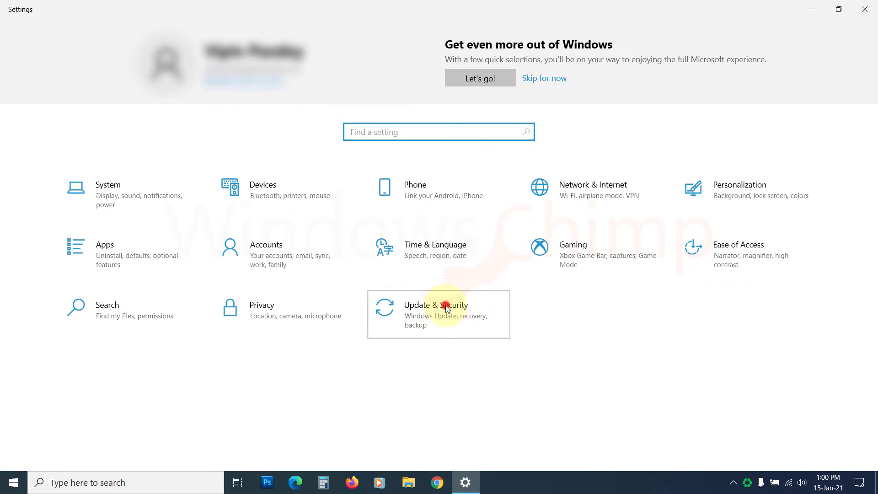
{"action": "left_click", "coordinate": [446, 307]}
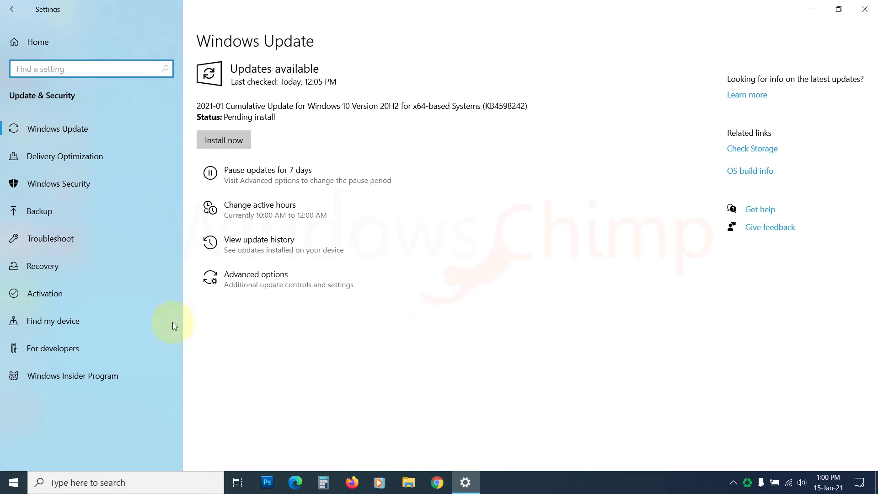
{"action": "left_click", "coordinate": [43, 215]}
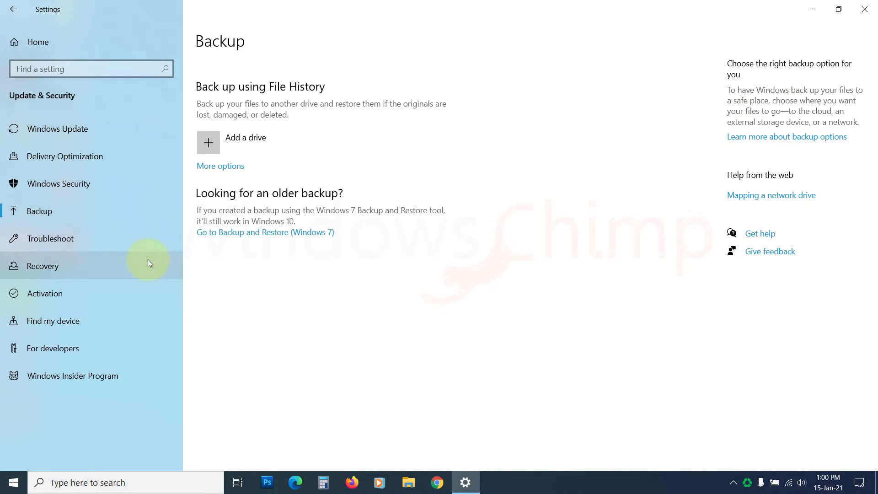
{"action": "left_click", "coordinate": [240, 142]}
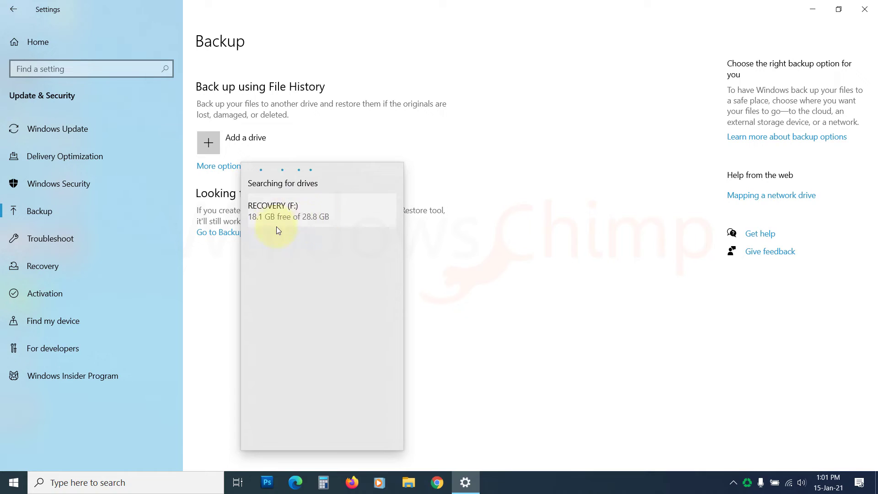
{"action": "left_click", "coordinate": [310, 215]}
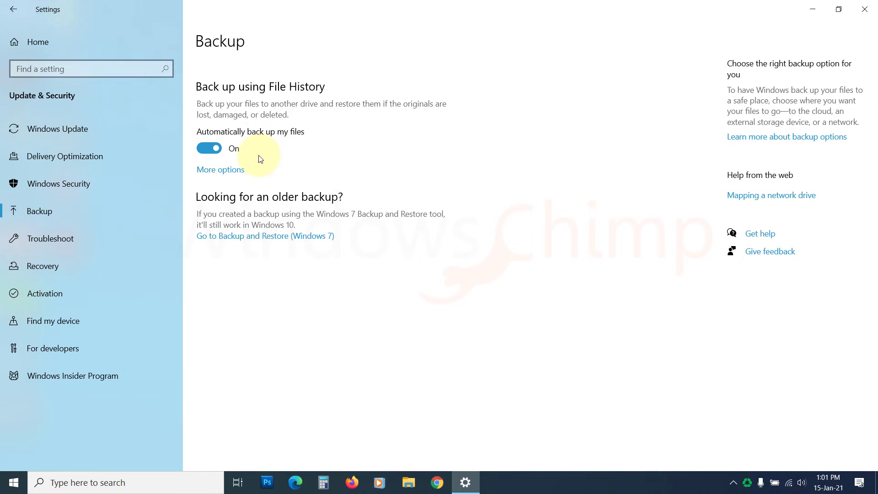
Add the Songs folder to the File History backup folders.
{"action": "left_click", "coordinate": [235, 172]}
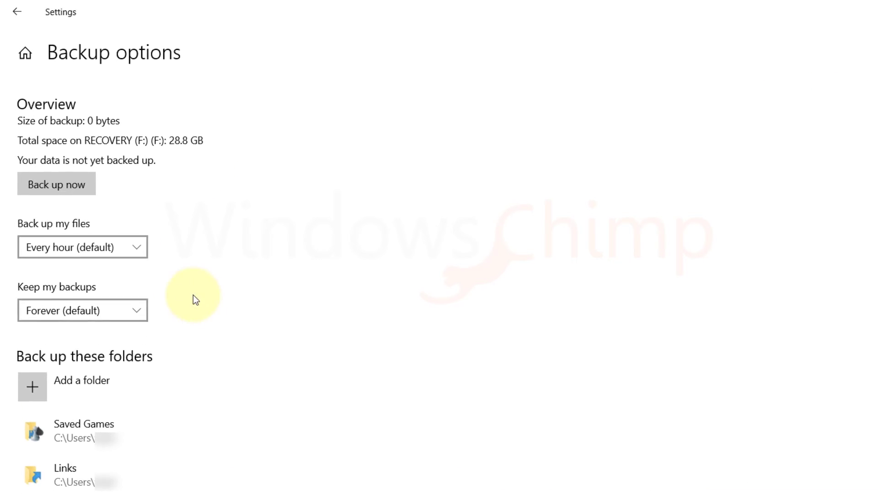
{"action": "left_click", "coordinate": [77, 405]}
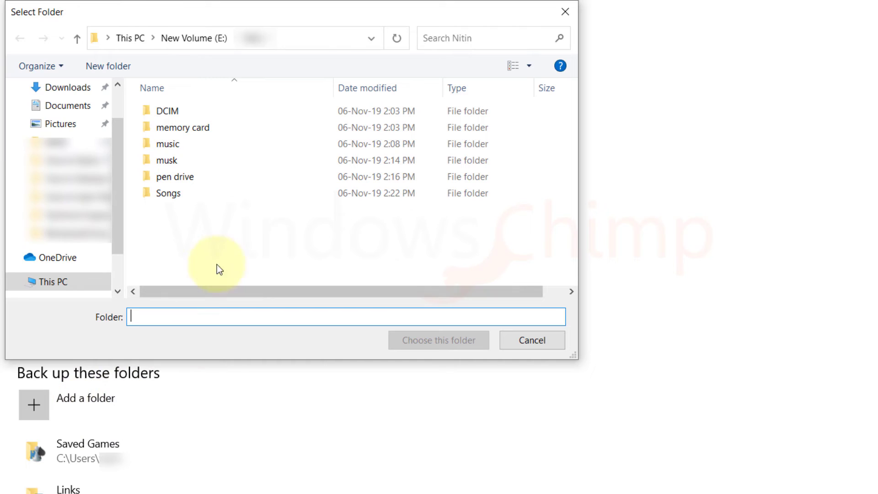
{"action": "left_click", "coordinate": [180, 197]}
{"action": "left_click", "coordinate": [415, 341]}
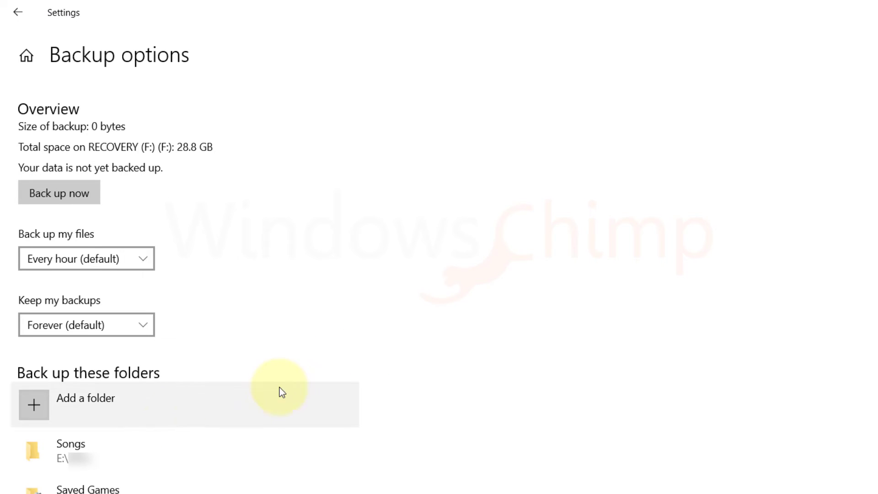
Leave backups hourly and kept forever, then run a backup immediately.
{"action": "left_click", "coordinate": [102, 260]}
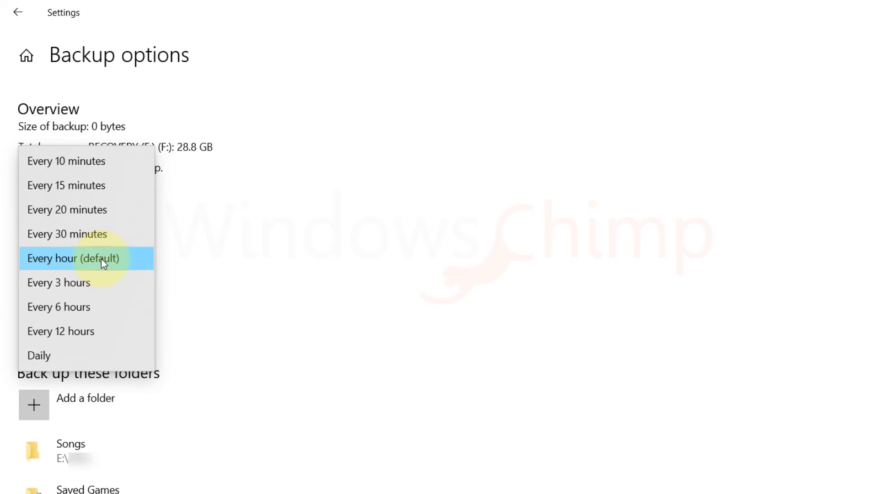
{"action": "left_click", "coordinate": [233, 252]}
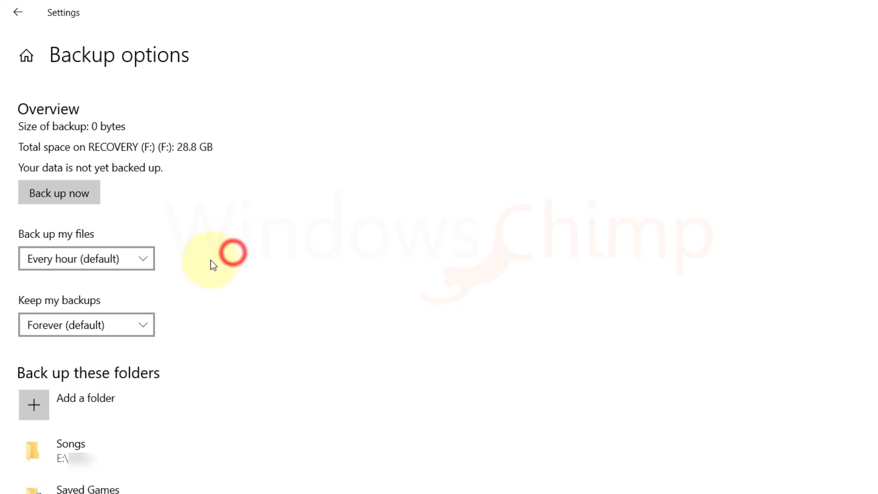
{"action": "left_click", "coordinate": [121, 320]}
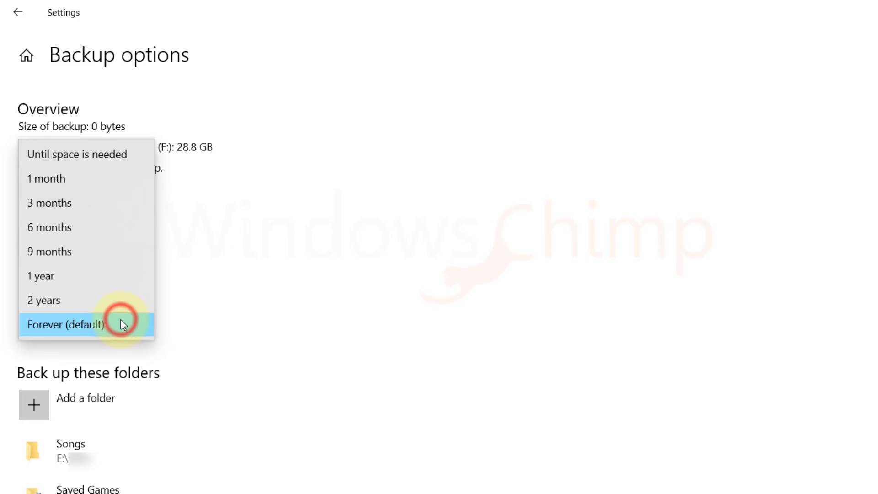
{"action": "left_click", "coordinate": [284, 342]}
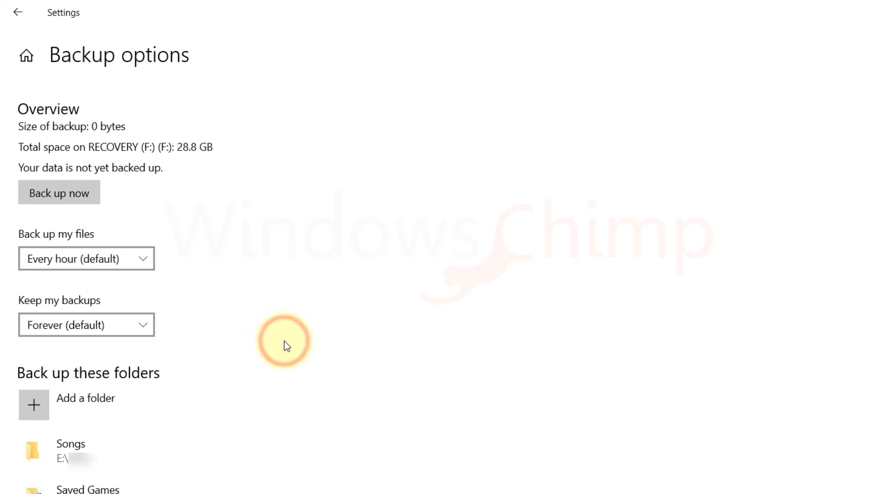
{"action": "left_click", "coordinate": [84, 194]}
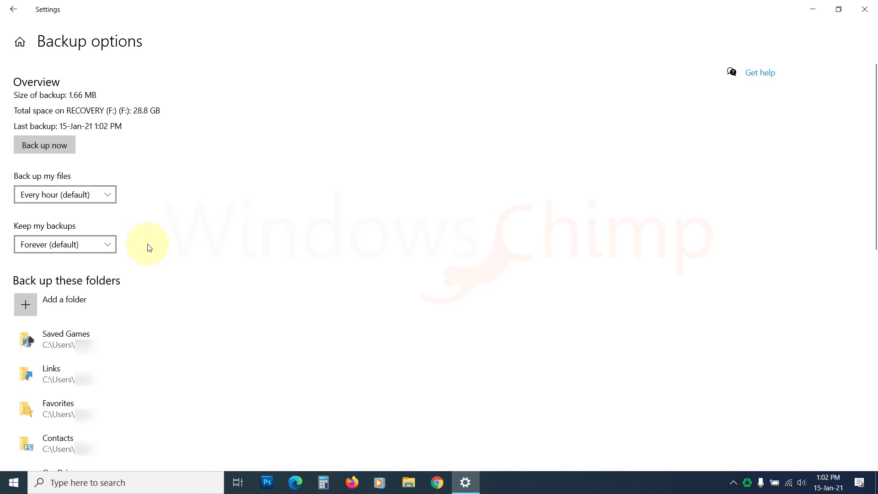
Release the RECOVERY (F:) drive from File History via Stop using drive.
{"action": "scroll", "coordinate": [149, 249], "scroll_direction": "down", "scroll_amount": 10}
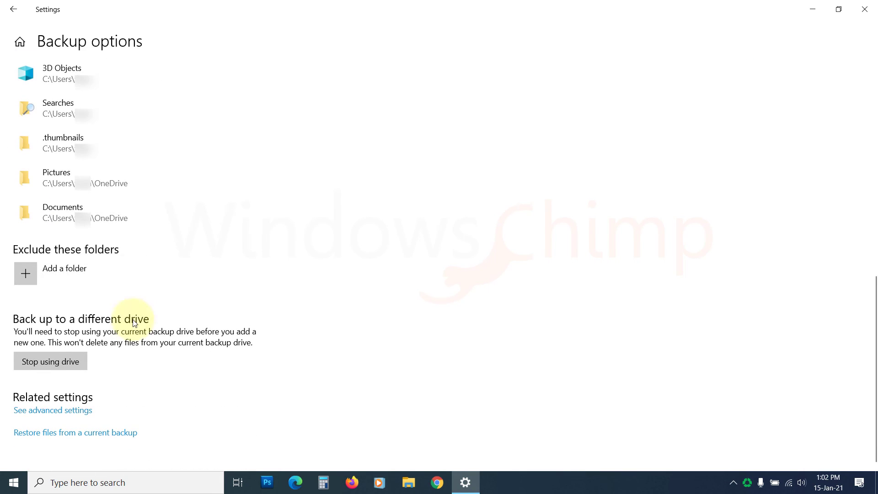
{"action": "left_click", "coordinate": [41, 364]}
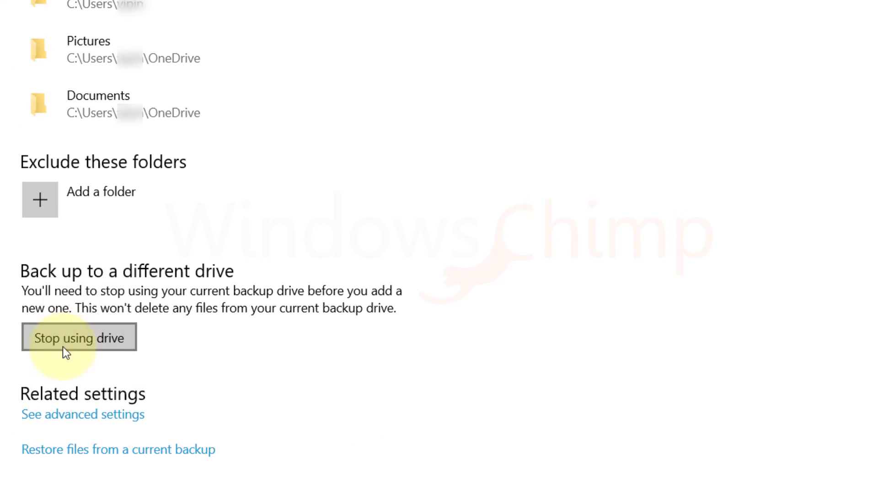
{"action": "left_click", "coordinate": [99, 338]}
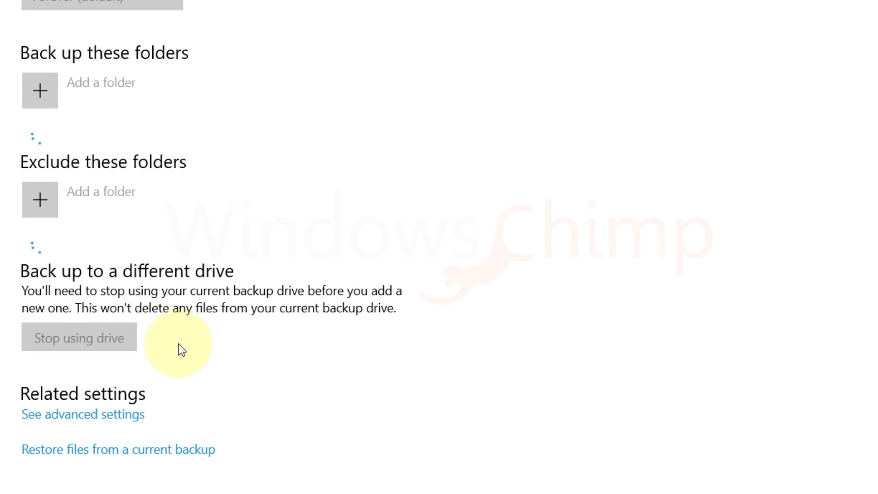